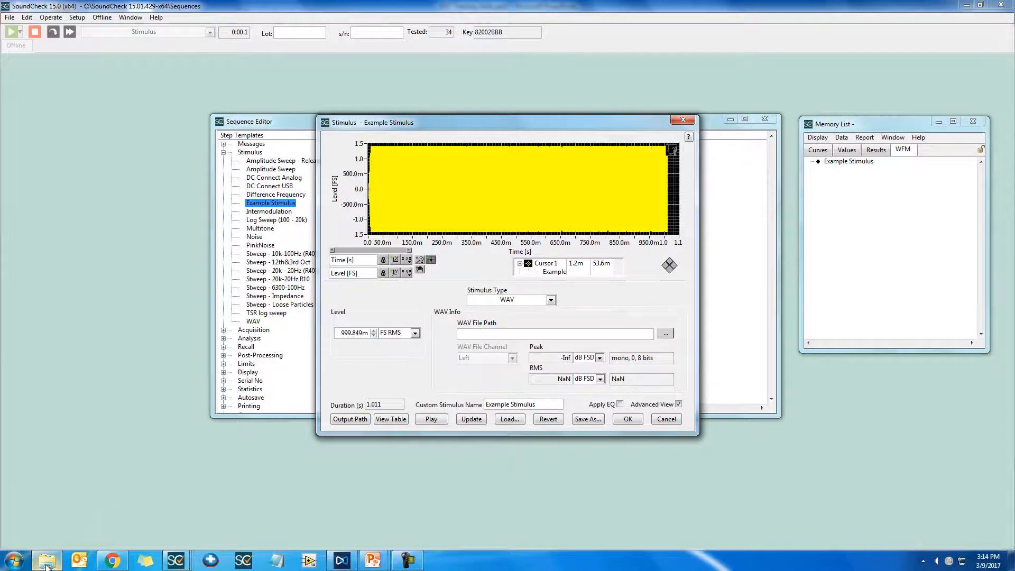
# Step: Check in Windows Explorer that audio.wav is stored in the Sequences folder beside Stimulus.sqc, and return to the stimulus settings
pyautogui.click(47, 559)
pyautogui.click(535, 277)
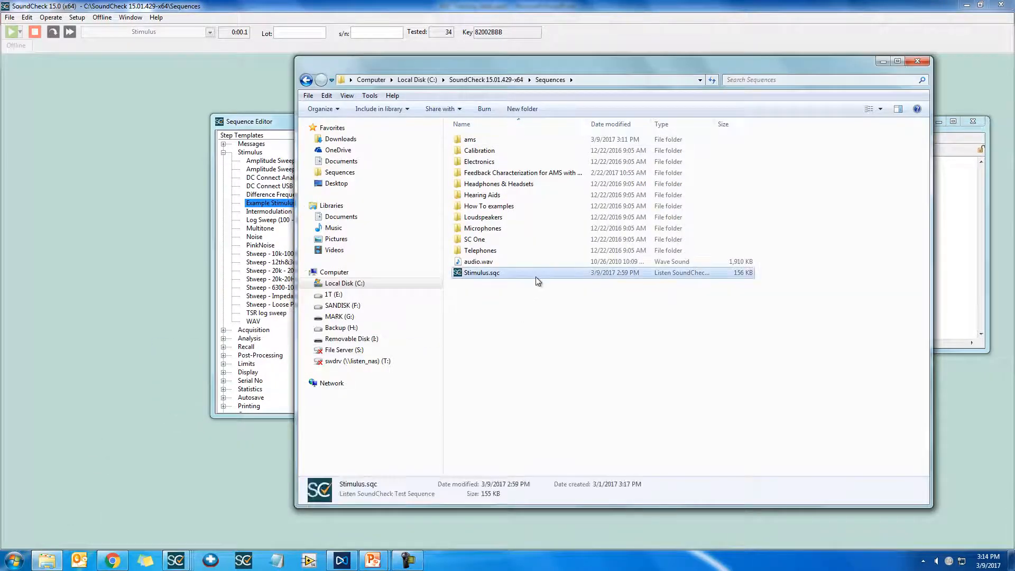
pyautogui.press('Up')
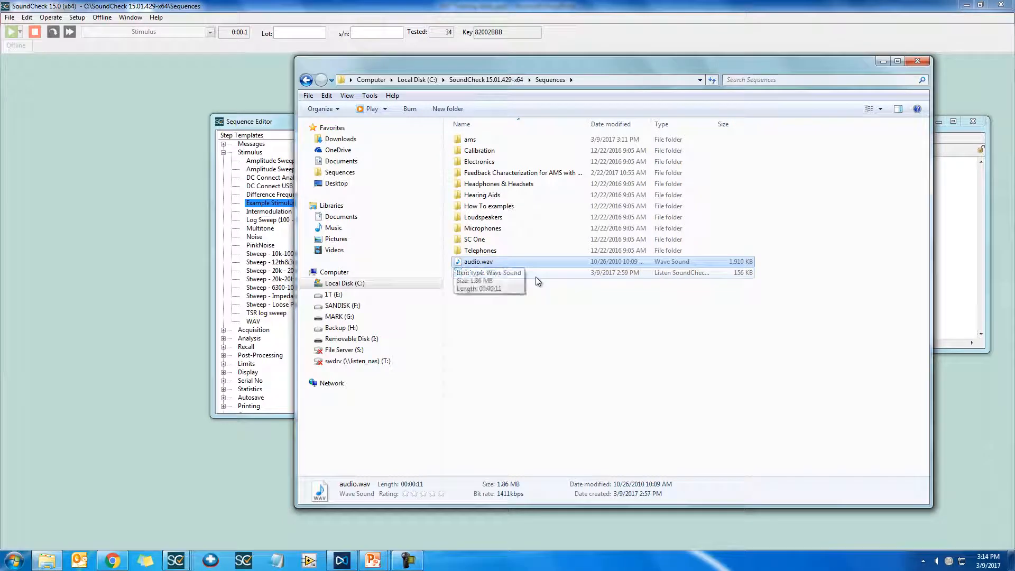
pyautogui.click(552, 341)
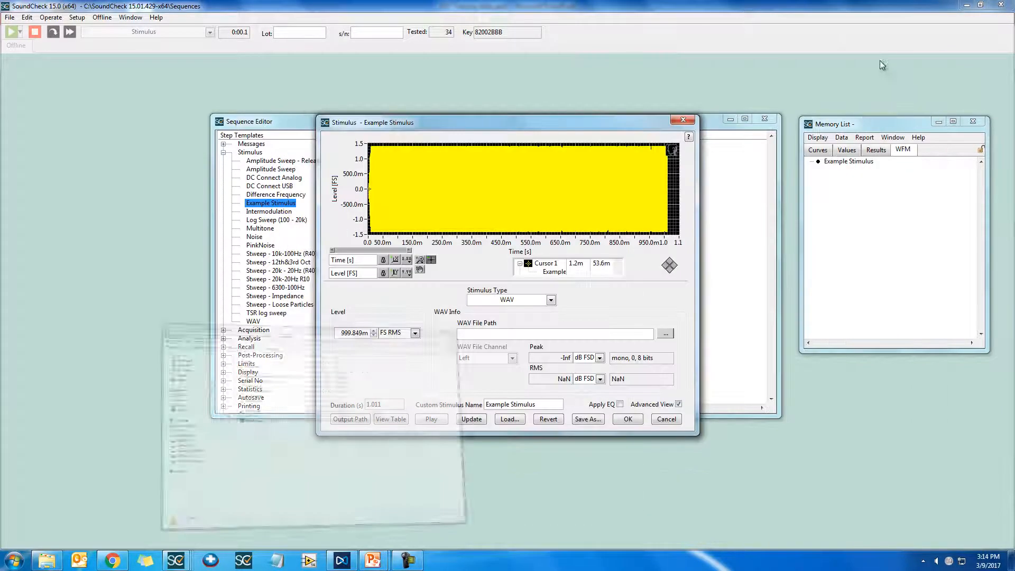
pyautogui.click(882, 62)
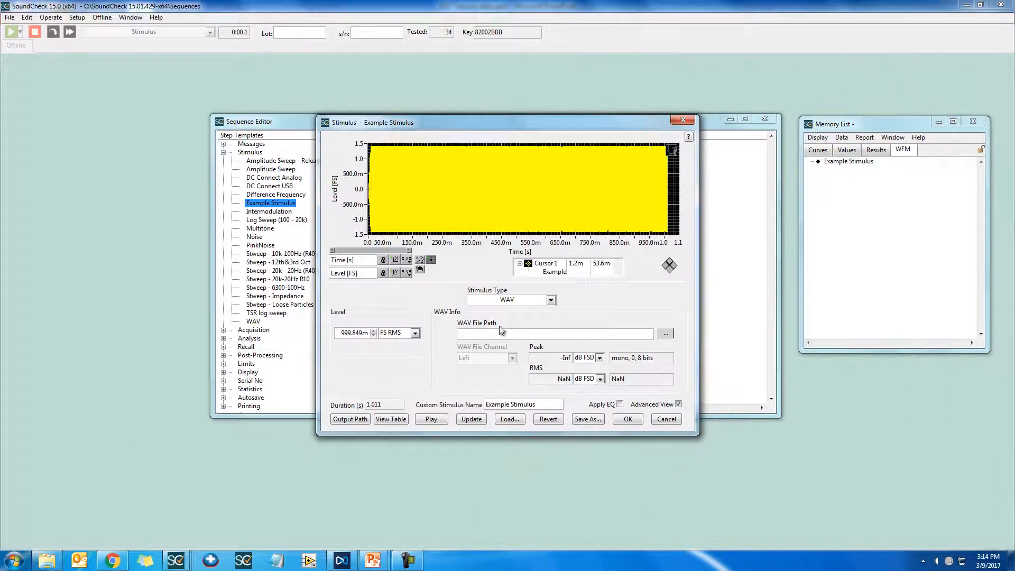
# Step: Set the WAV file path to audio.wav and update the stimulus waveform
pyautogui.write('audio.wav')
pyautogui.press('Return')
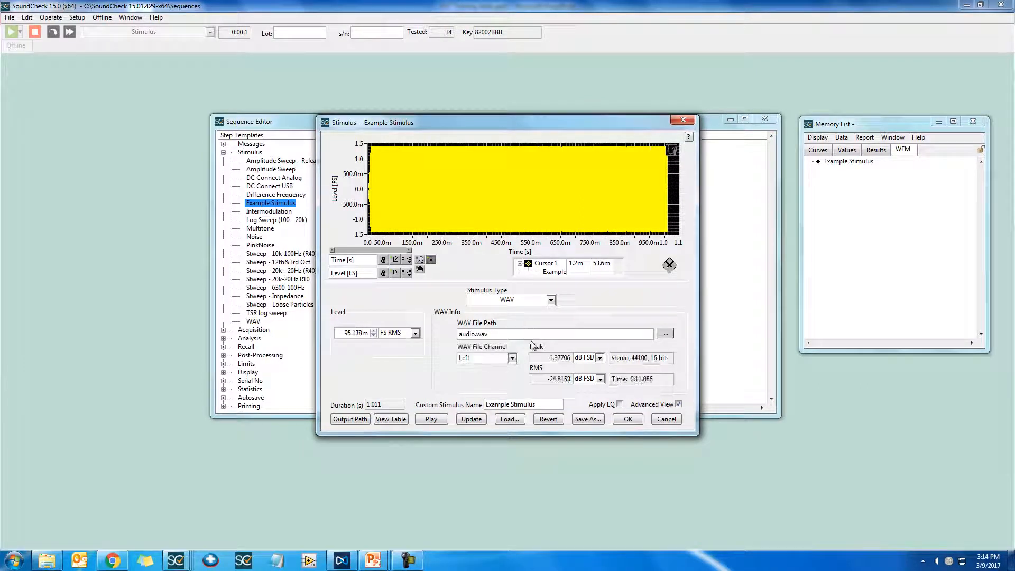
pyautogui.click(472, 420)
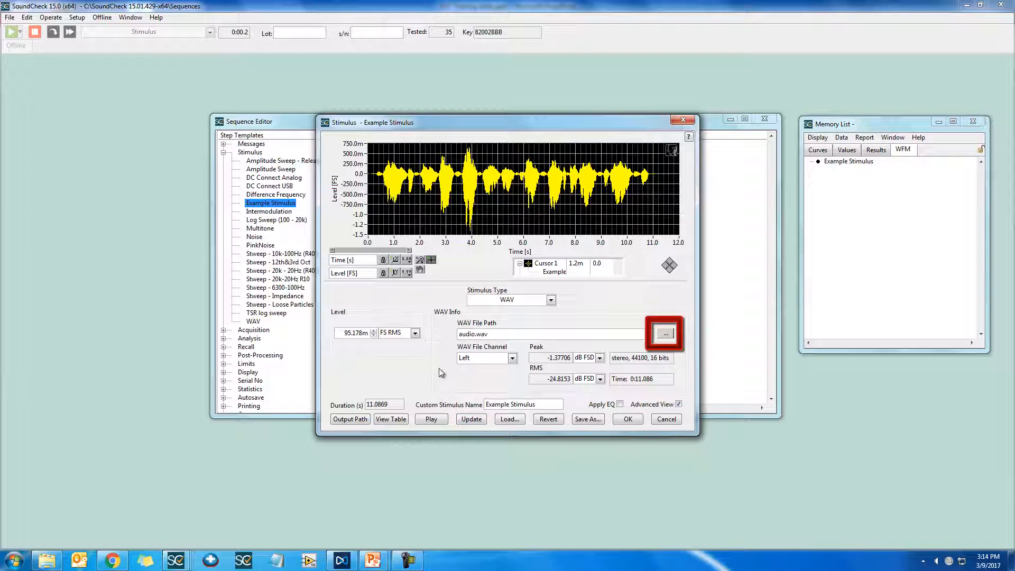
# Step: Browse to the SoundCheck wav files folder and load p50 male speech 44.1kHz stereo.wav as the stimulus file
pyautogui.click(665, 334)
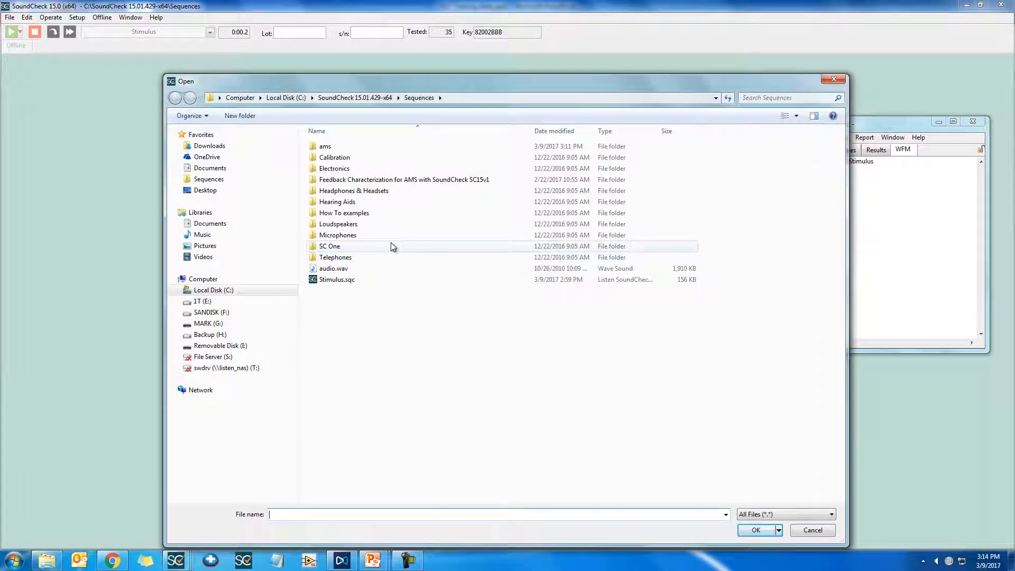
pyautogui.click(373, 99)
pyautogui.doubleClick(338, 356)
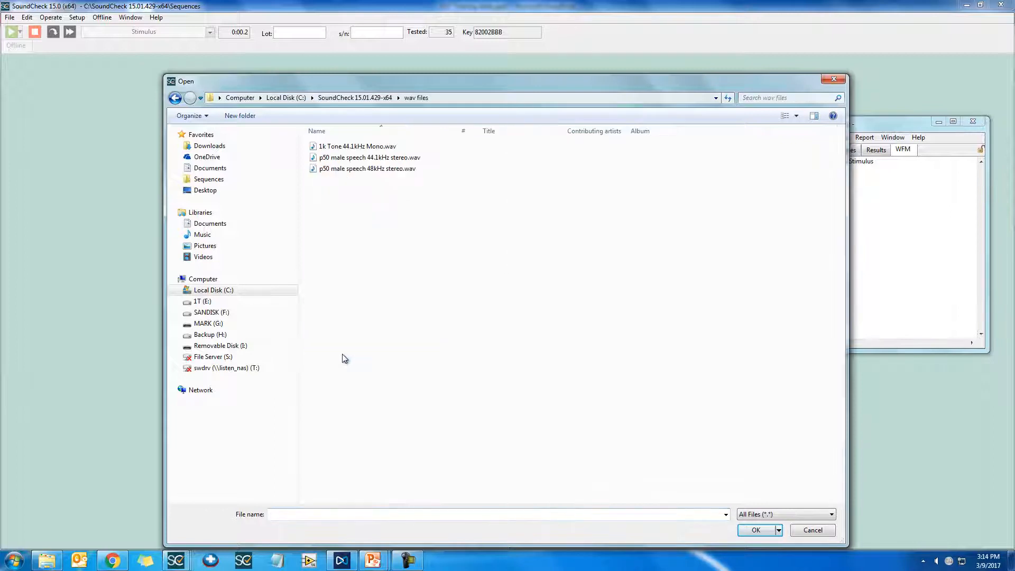
pyautogui.click(436, 160)
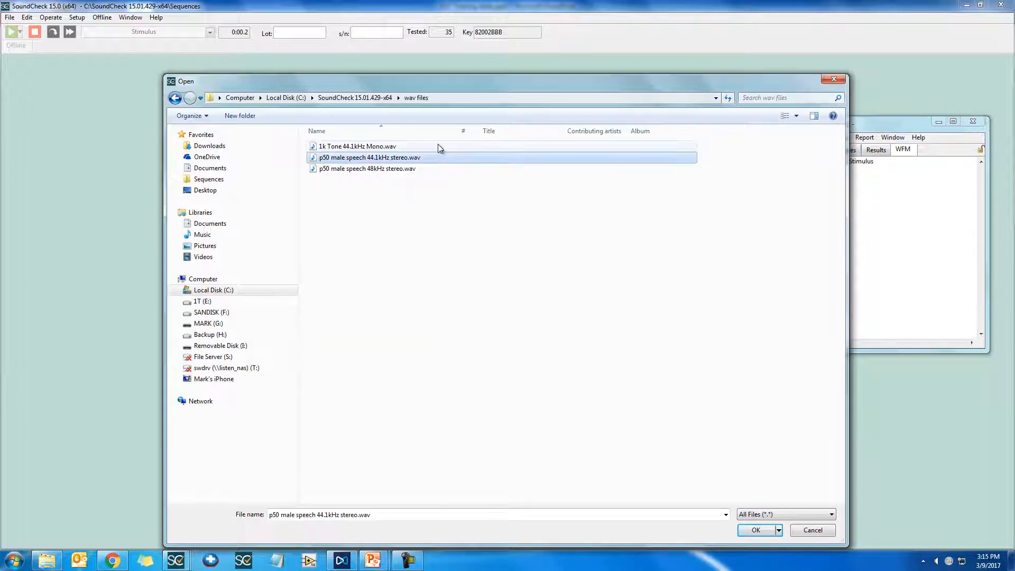
pyautogui.doubleClick(443, 157)
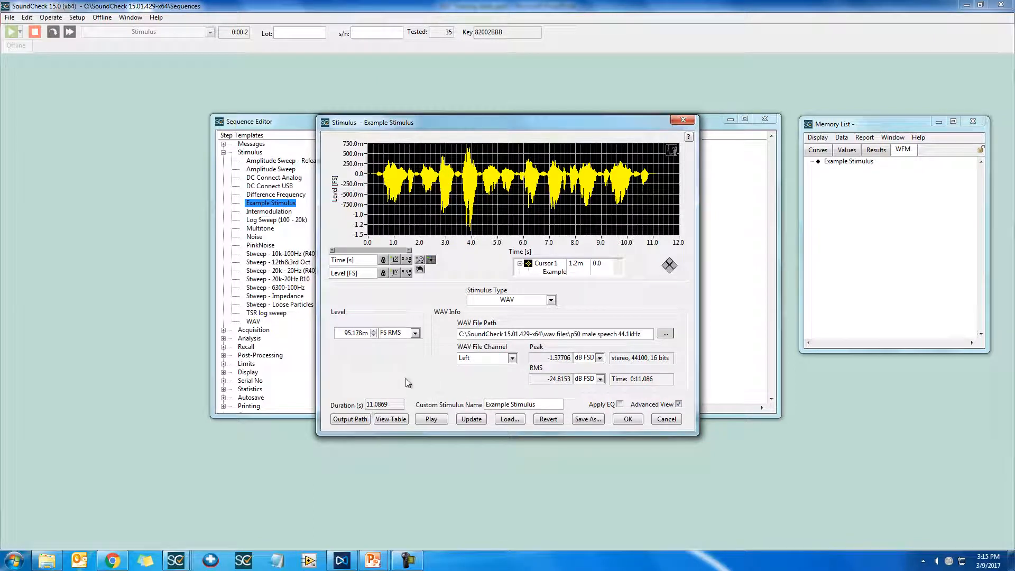
# Step: Switch the WAV peak level unit to % FSD and back to dB FSD
pyautogui.click(592, 359)
pyautogui.click(585, 370)
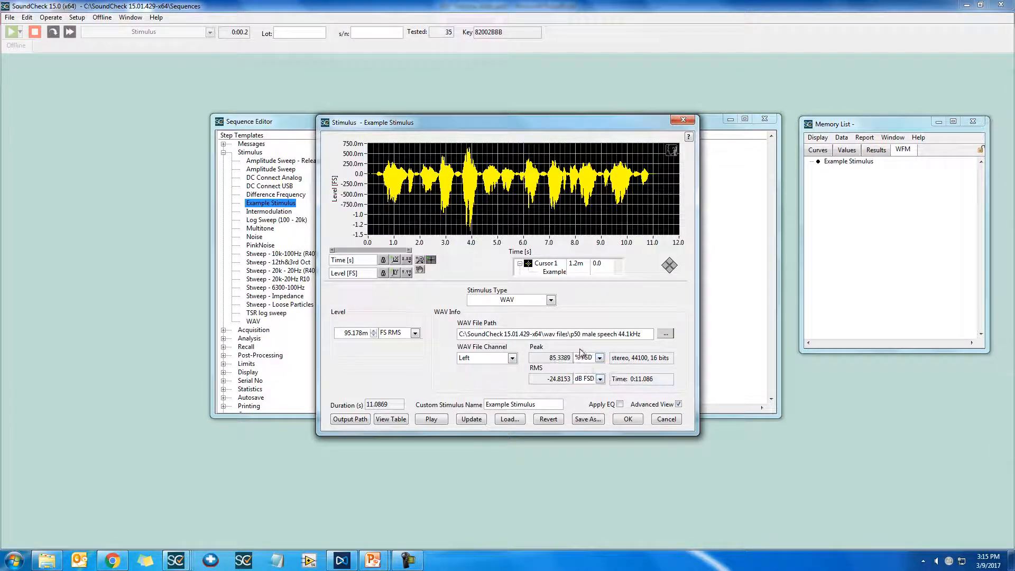
pyautogui.click(587, 358)
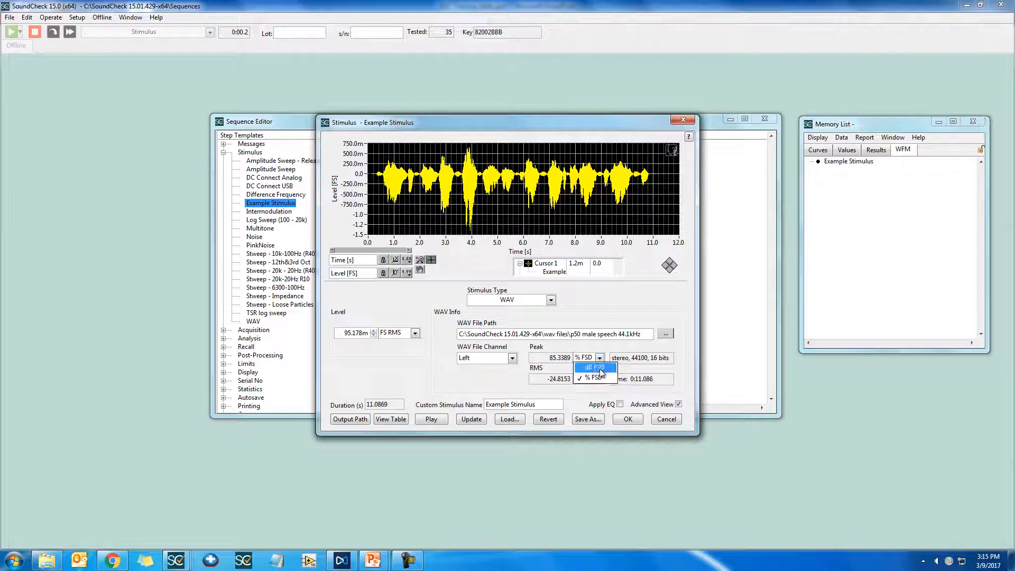
pyautogui.click(586, 364)
# Step: Switch the WAV RMS level unit to % FSD, to dB ASL and back to dB FSD
pyautogui.click(587, 379)
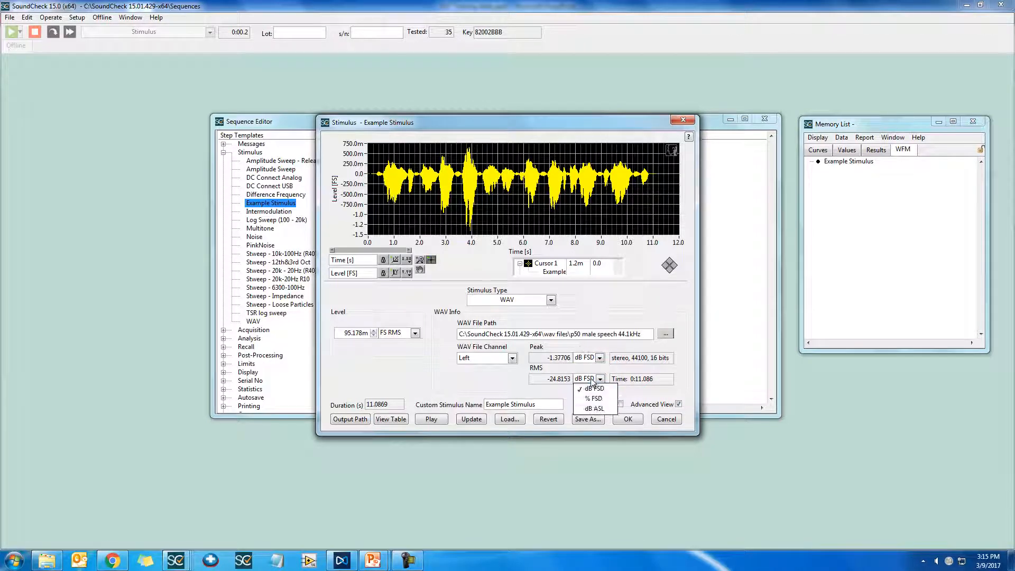
pyautogui.click(605, 399)
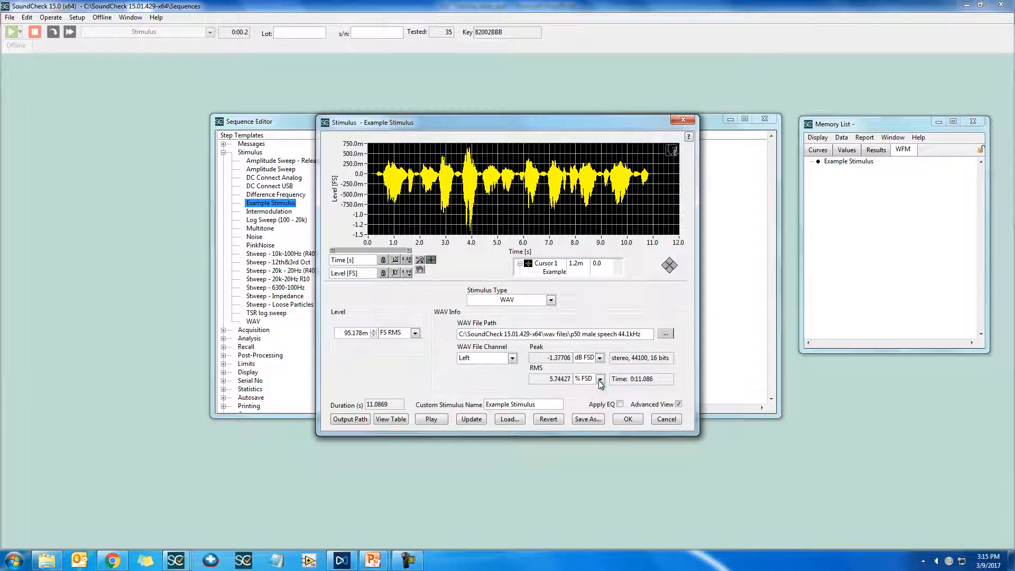
pyautogui.click(599, 379)
pyautogui.click(601, 409)
pyautogui.click(600, 379)
pyautogui.click(600, 390)
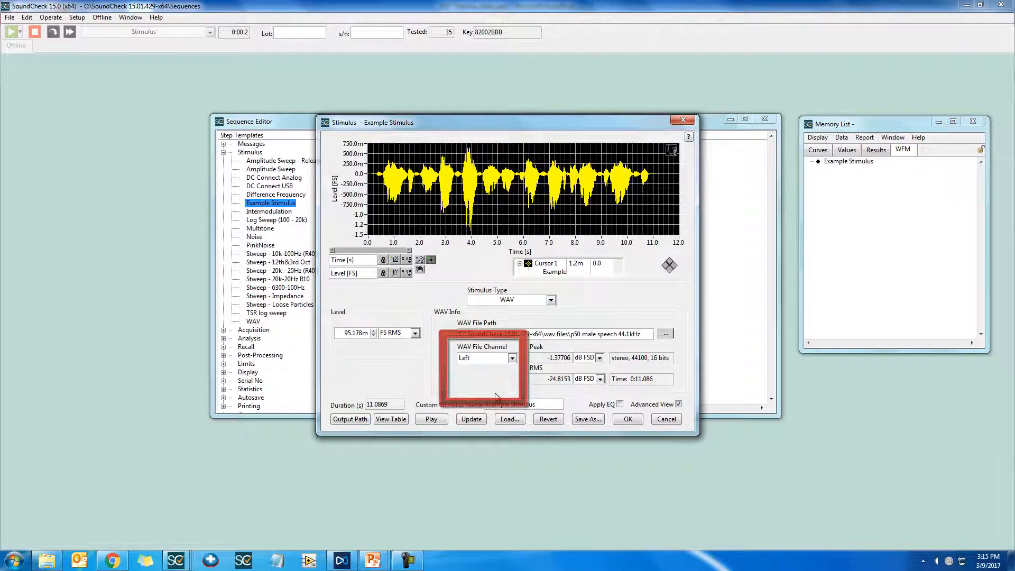
# Step: Set the WAV file channel to Right, update the waveform, and return the channel to Left
pyautogui.click(498, 363)
pyautogui.click(492, 380)
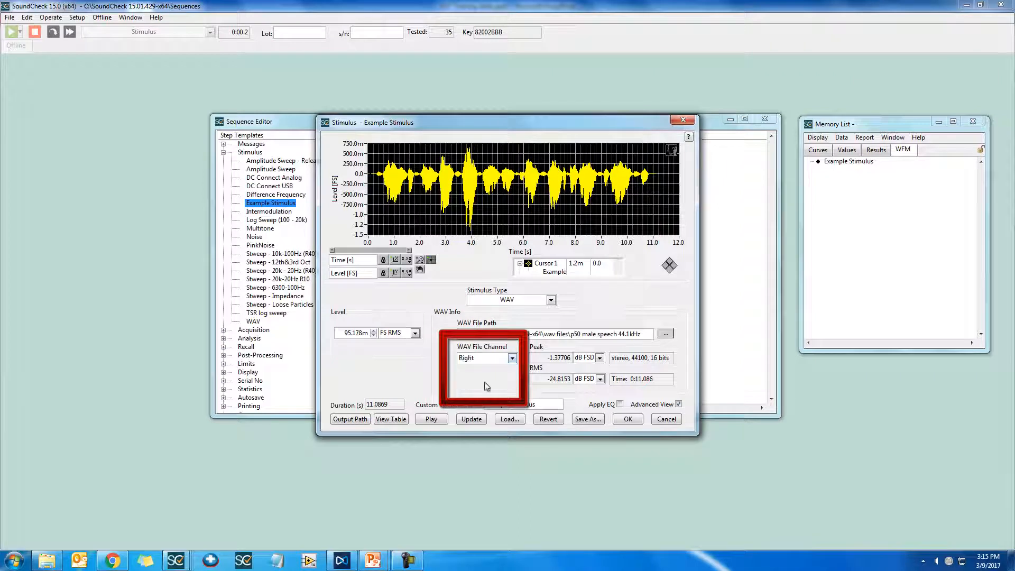
pyautogui.click(471, 418)
pyautogui.click(492, 359)
pyautogui.click(497, 372)
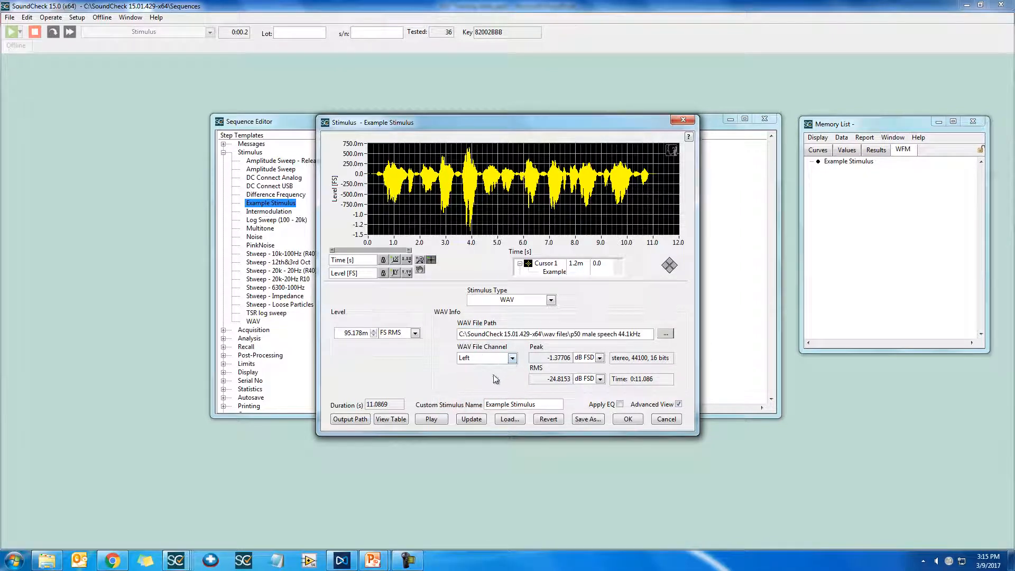
# Step: Cycle the stimulus level unit through dB RMS and FS peak, and set it to dB ASL
pyautogui.click(399, 333)
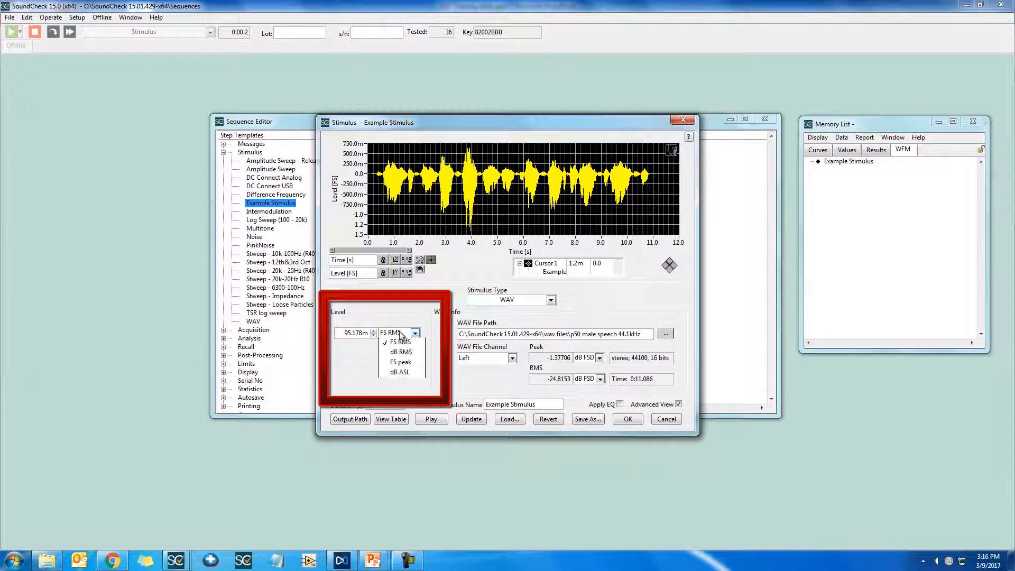
pyautogui.click(417, 352)
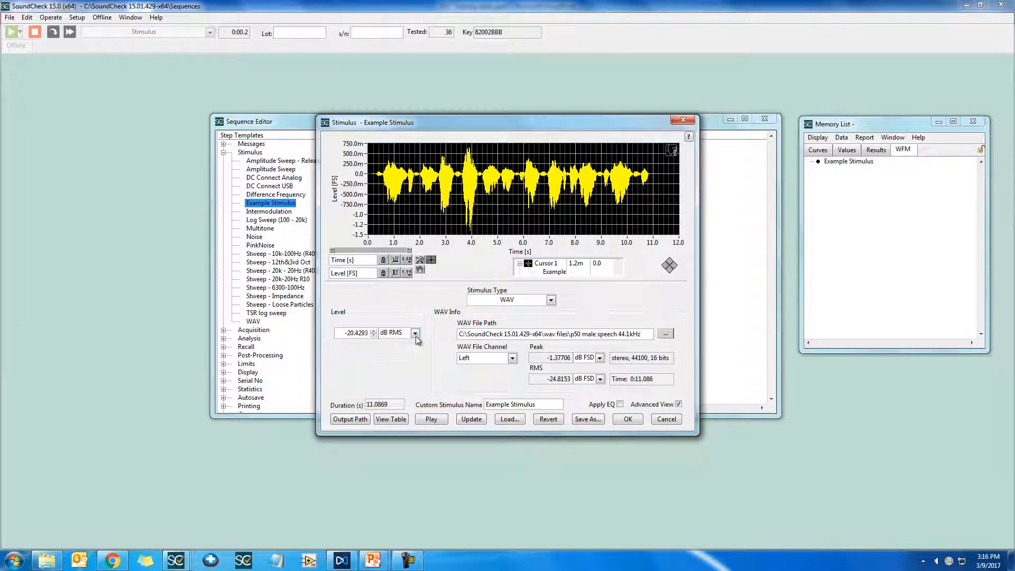
pyautogui.click(415, 334)
pyautogui.click(418, 363)
pyautogui.click(415, 333)
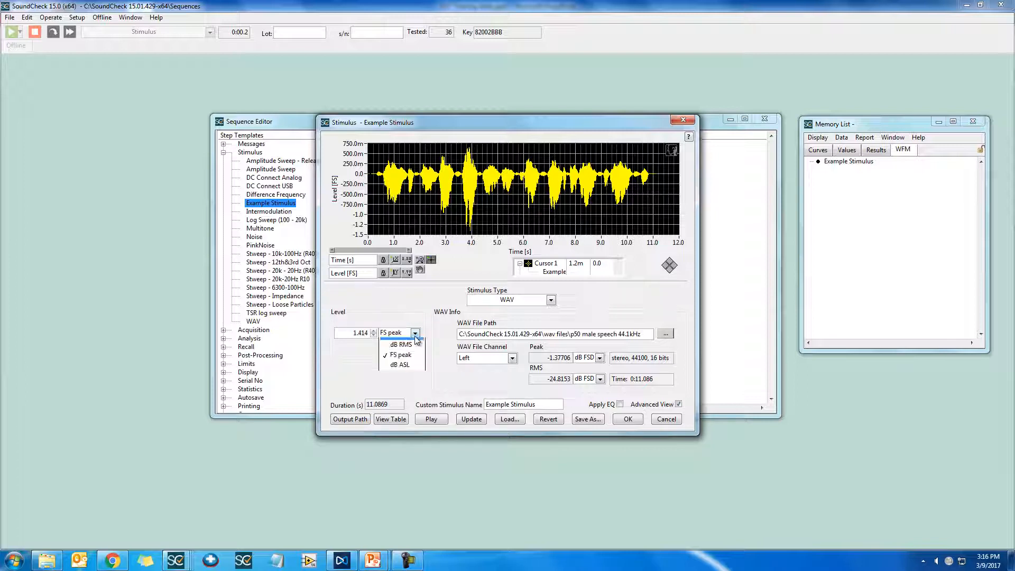
pyautogui.click(414, 374)
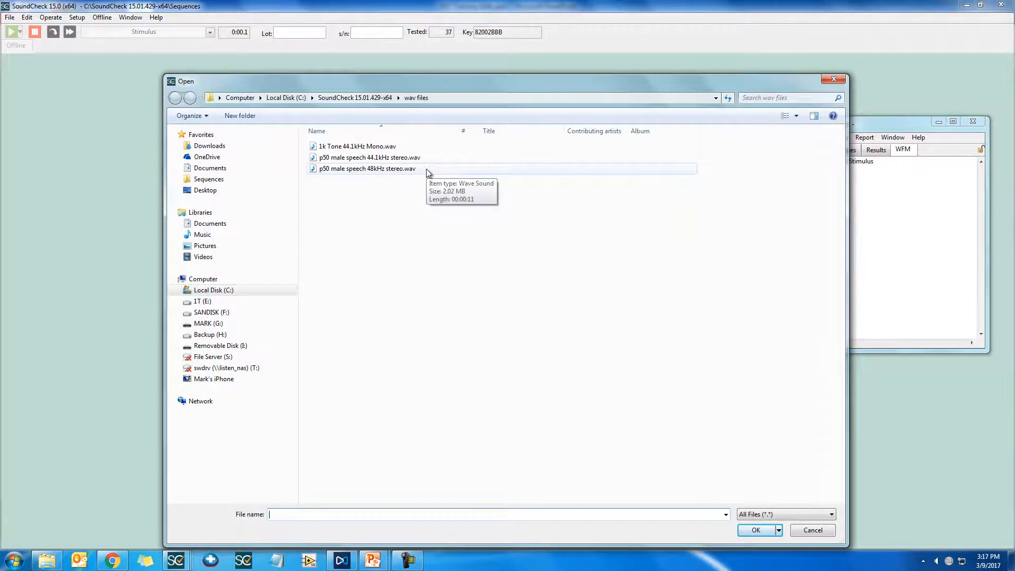
# Step: Try to load p50 male speech 48kHz stereo.wav with the current output path
pyautogui.doubleClick(429, 171)
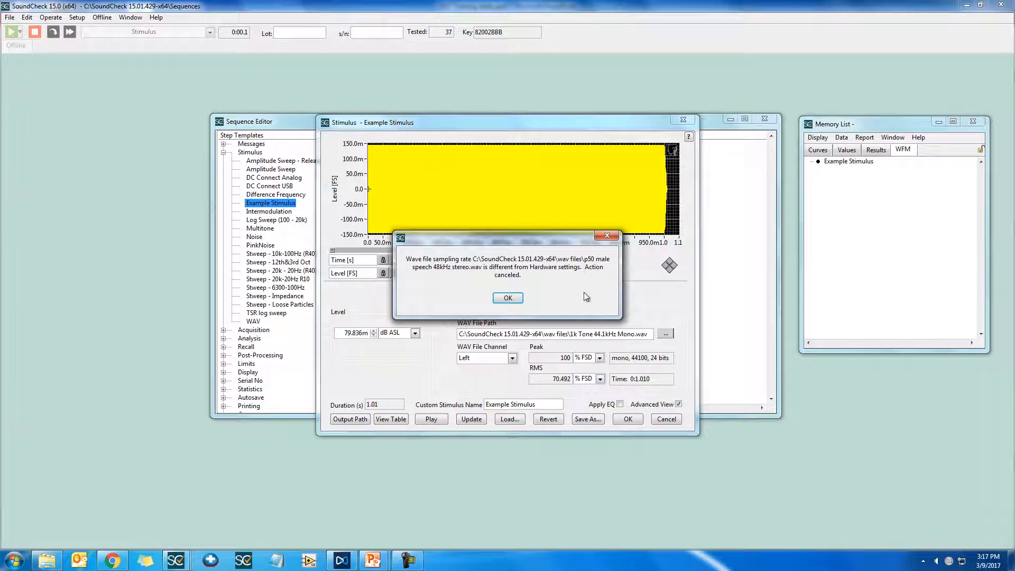
pyautogui.click(508, 298)
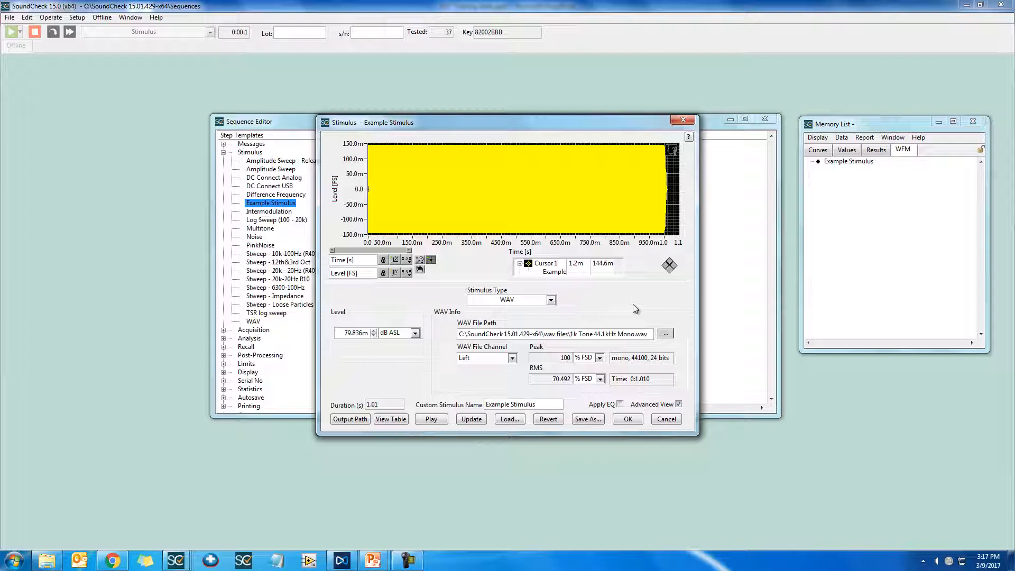
# Step: Assign BT Headset 48kHz as the output signal path of Example Stimulus
pyautogui.click(356, 421)
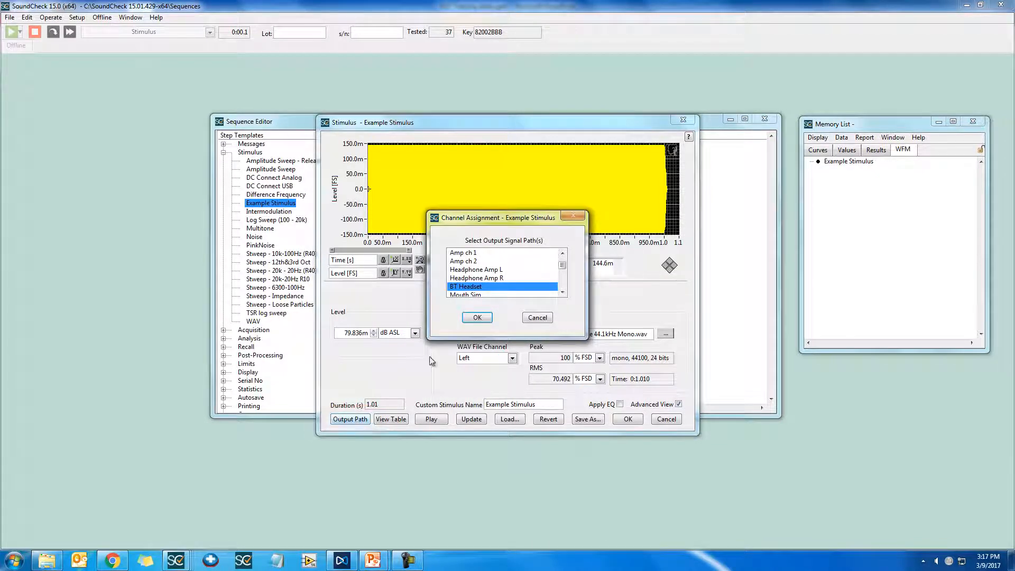
pyautogui.moveTo(563, 265); pyautogui.dragTo(566, 289)
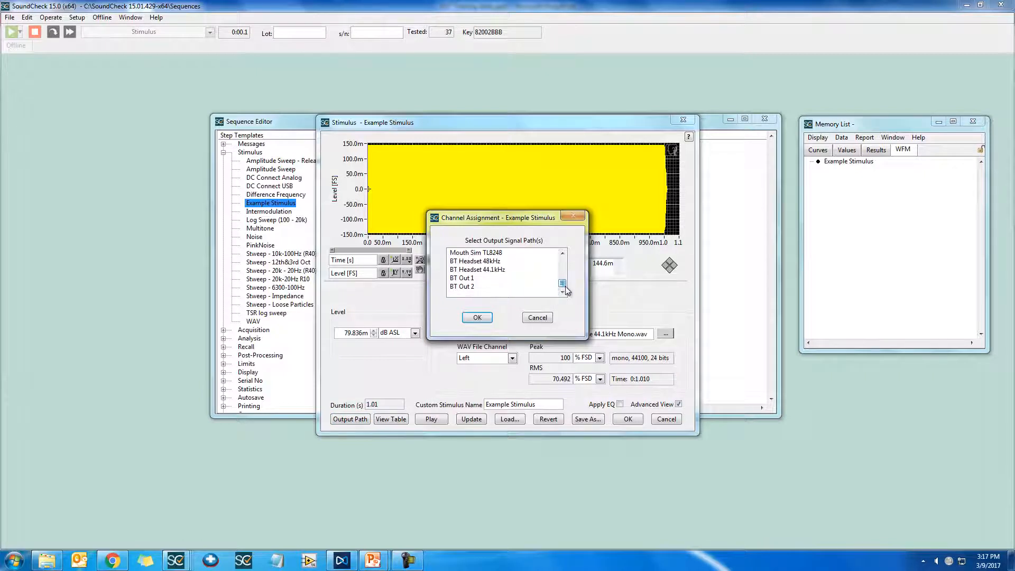
pyautogui.click(507, 262)
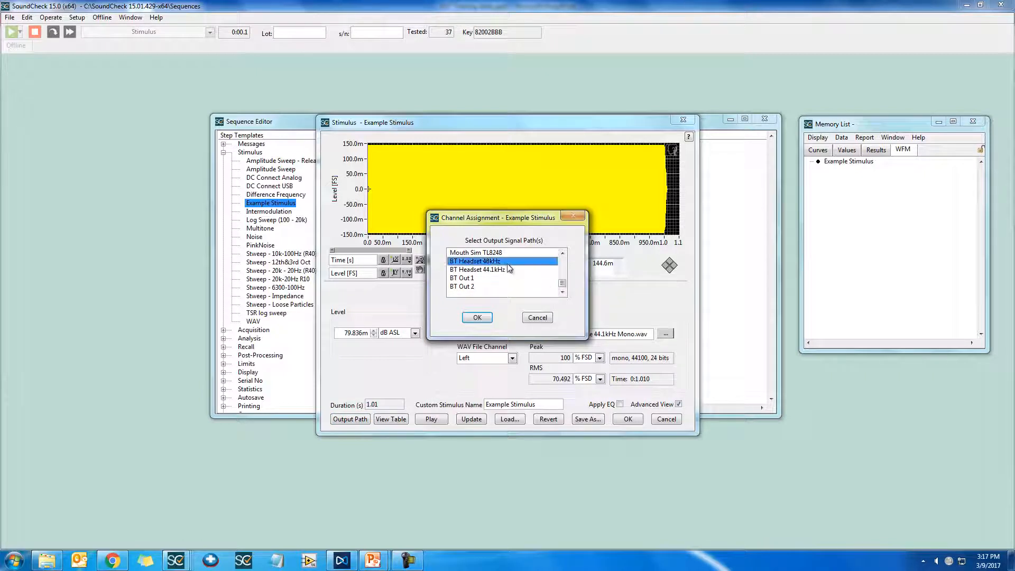
pyautogui.click(477, 317)
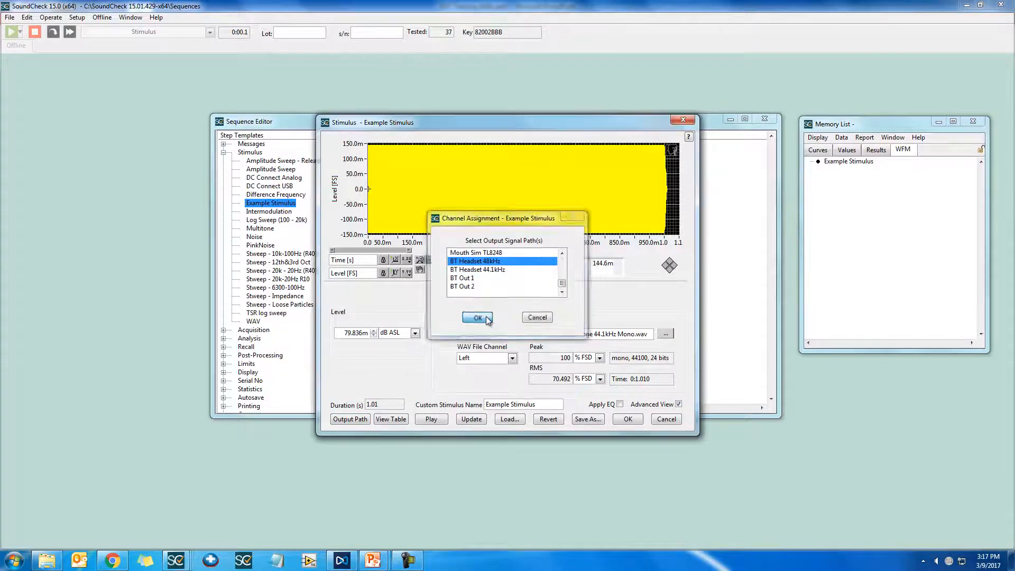
# Step: Load p50 male speech 48kHz stereo.wav from the wav files folder and update the stimulus waveform
pyautogui.click(665, 334)
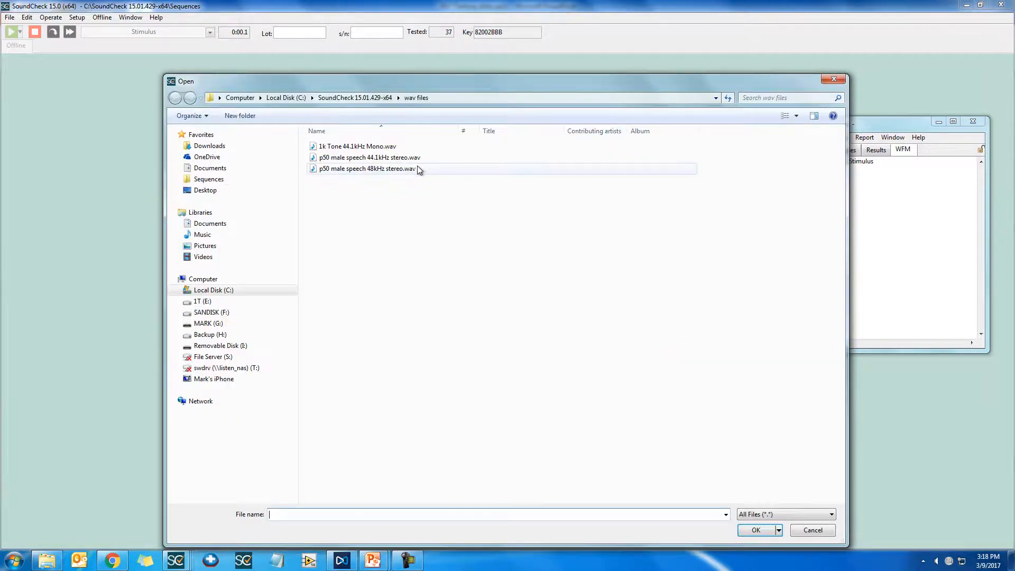
pyautogui.click(416, 168)
pyautogui.doubleClick(415, 169)
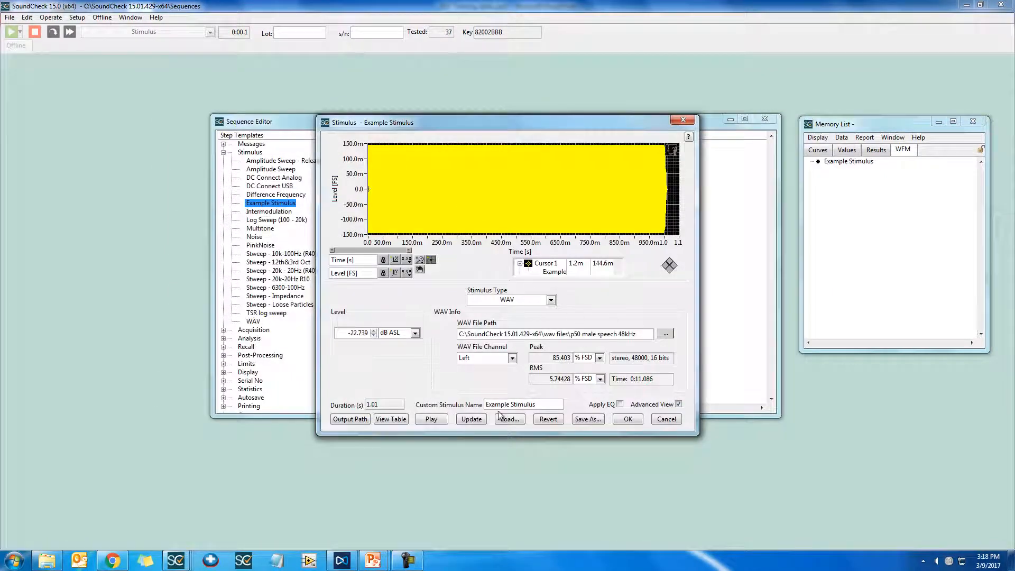
pyautogui.click(472, 419)
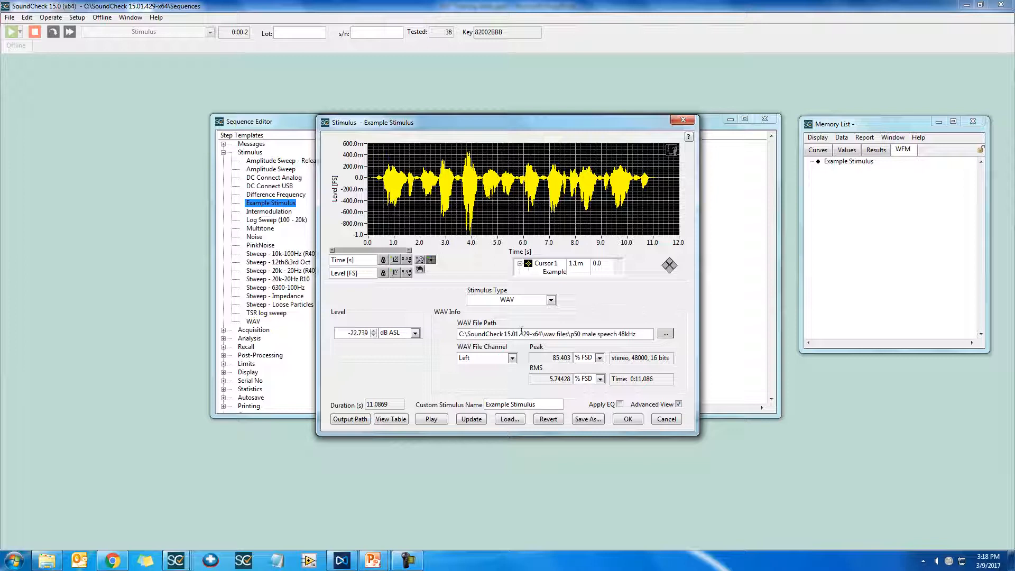
# Step: Set the custom stimulus name to P50 Left and accept the stimulus settings
pyautogui.moveTo(548, 405); pyautogui.dragTo(484, 405)
pyautogui.write('P50 Left')
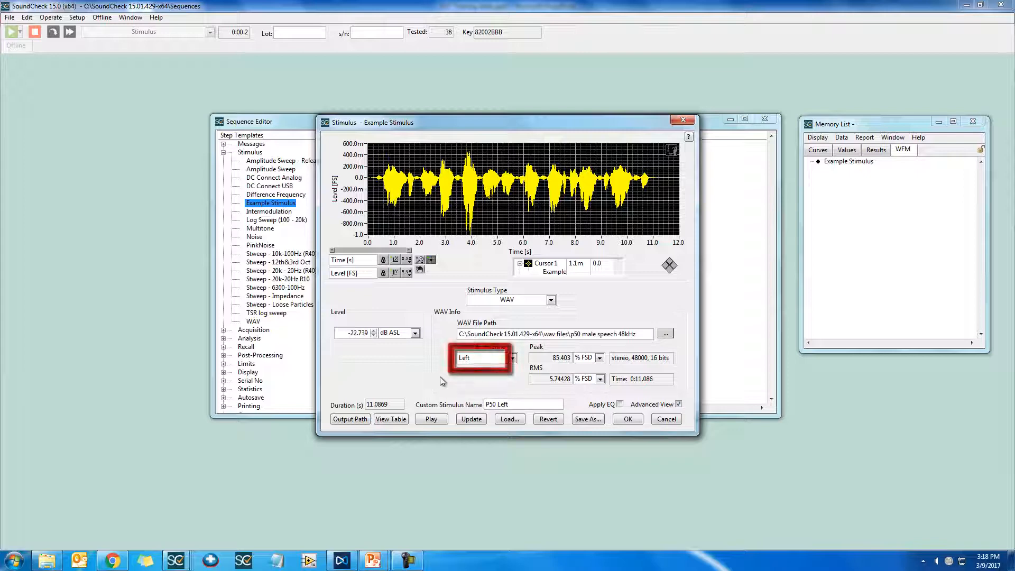
pyautogui.click(635, 419)
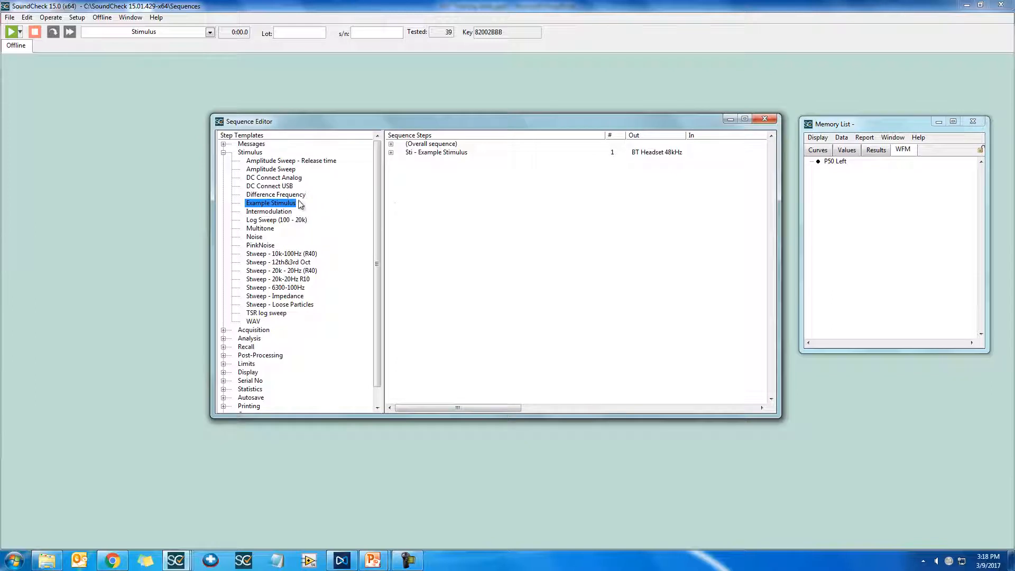
# Step: Add a second Example Stimulus step to the sequence with output path BT Headset 48kHz, and open it for editing
pyautogui.moveTo(293, 204); pyautogui.dragTo(429, 188)
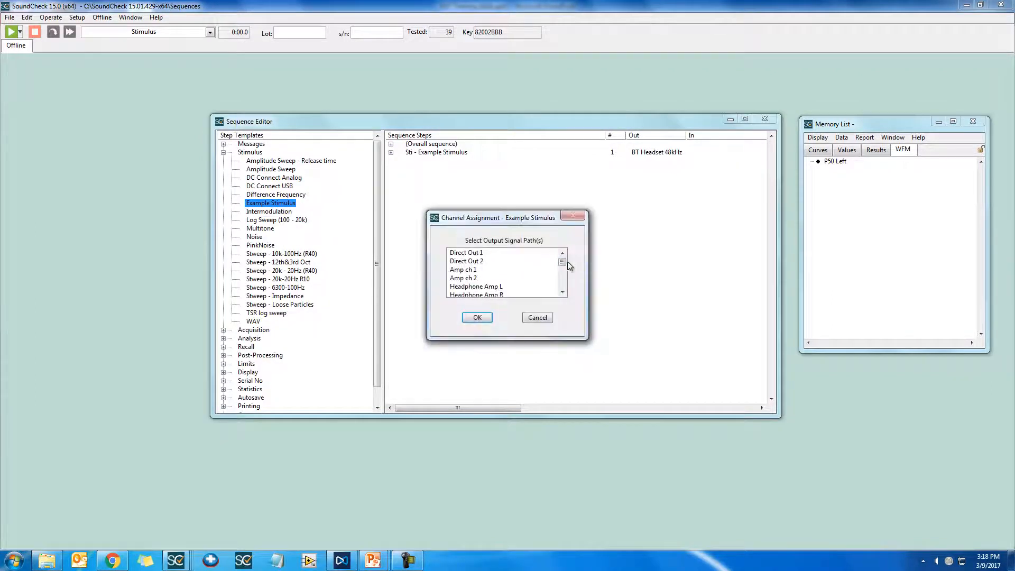
pyautogui.click(562, 292)
pyautogui.click(475, 260)
pyautogui.click(477, 317)
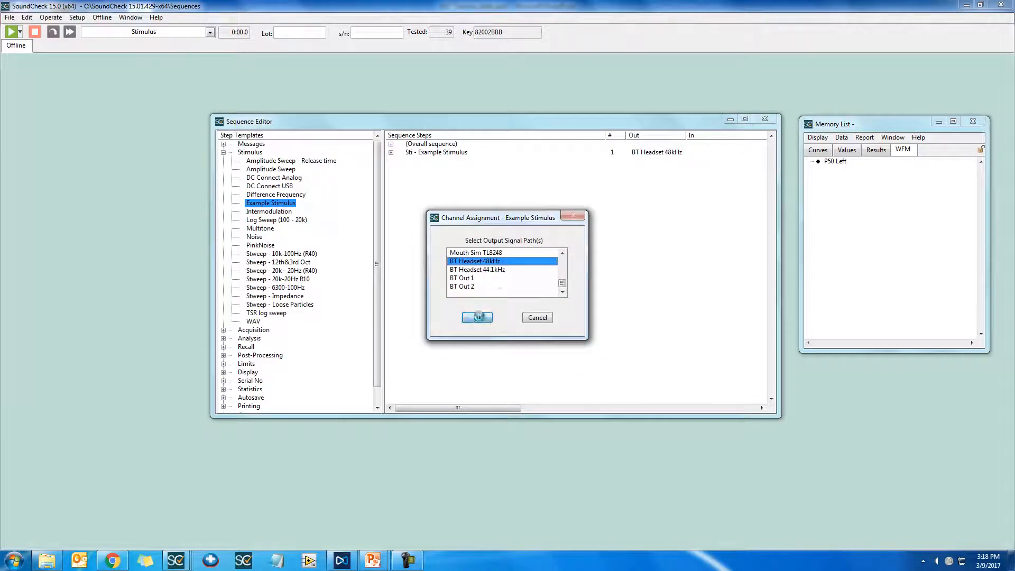
pyautogui.doubleClick(445, 161)
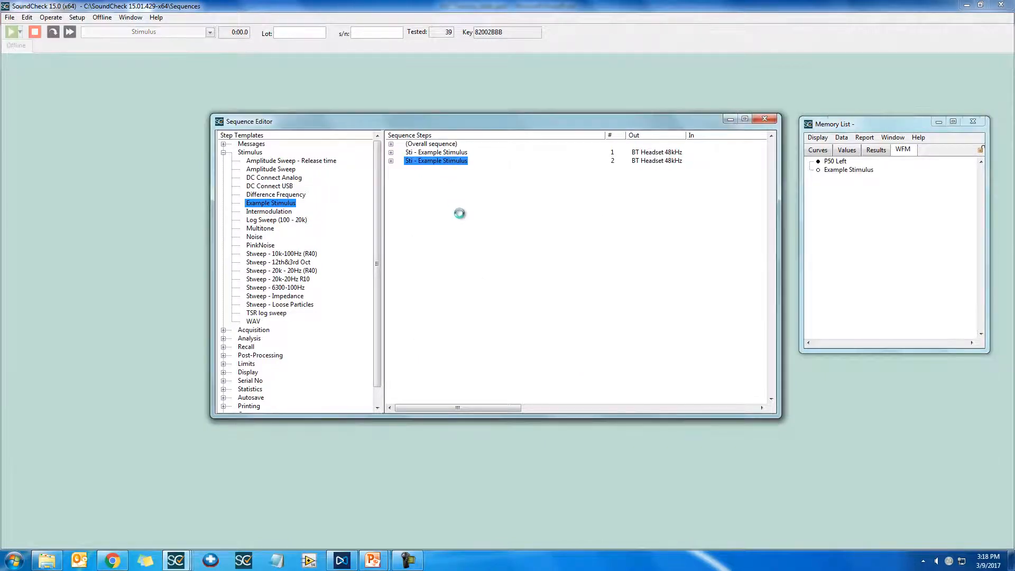
# Step: Change the second stimulus to the WAV type and load p50 male speech 48kHz stereo.wav from the wav files folder
pyautogui.click(550, 300)
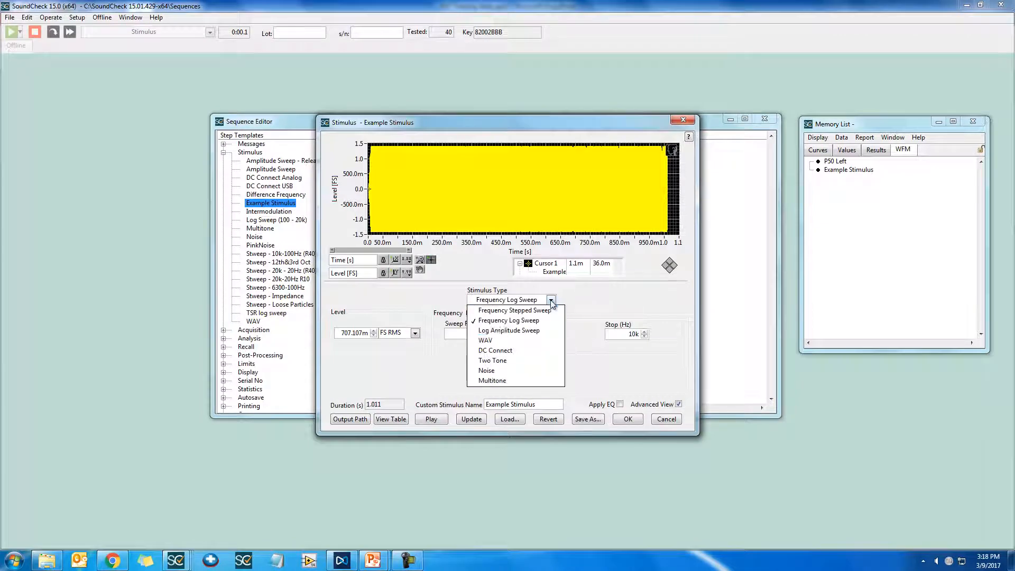
pyautogui.click(544, 335)
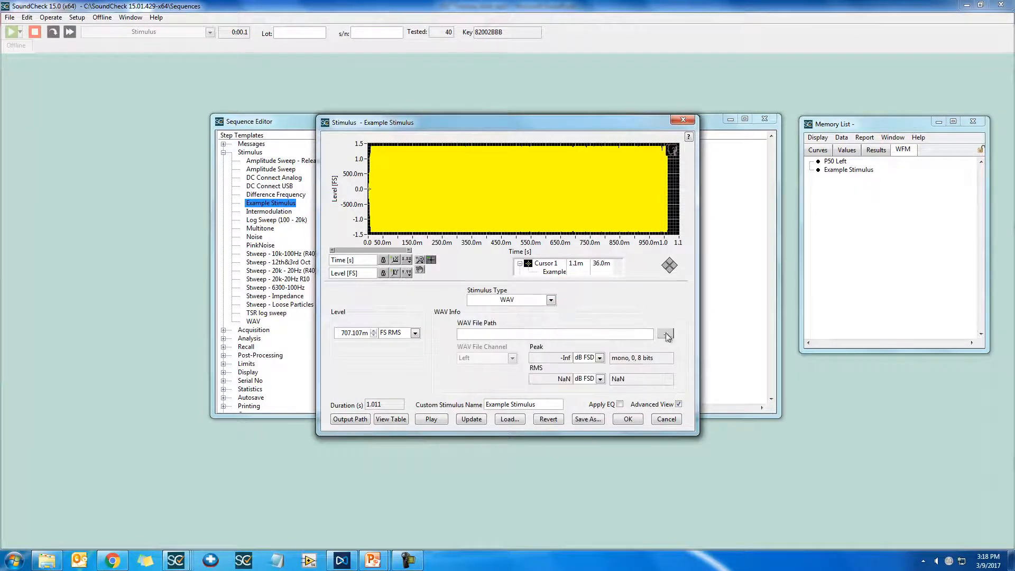
pyautogui.click(667, 335)
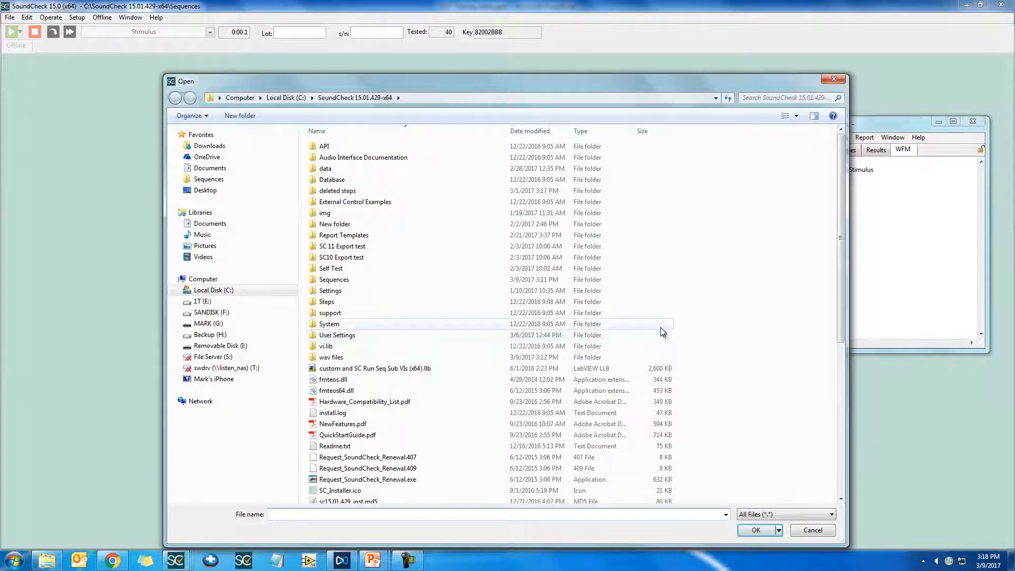
pyautogui.click(414, 357)
pyautogui.doubleClick(414, 358)
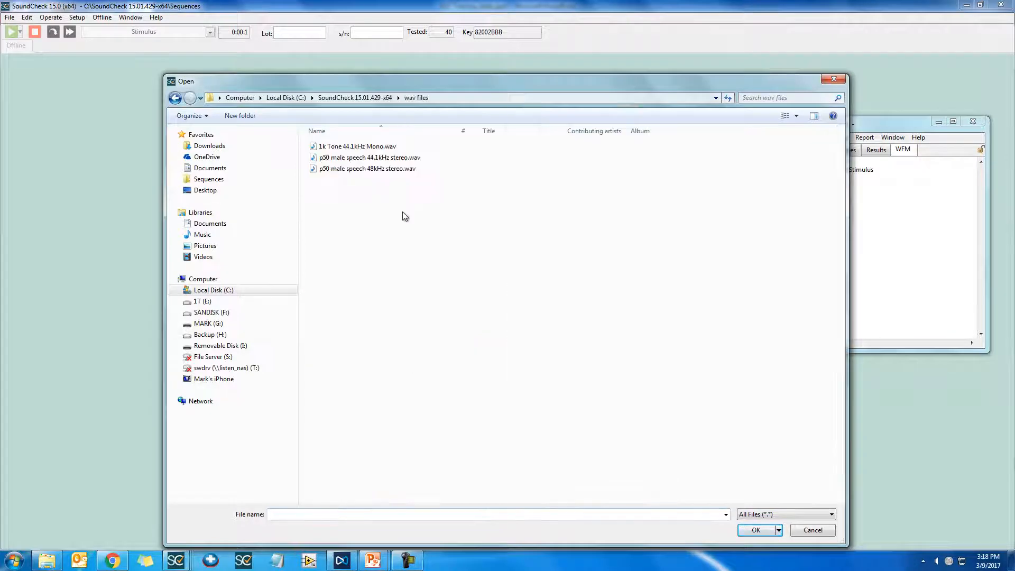
pyautogui.doubleClick(440, 166)
# Step: Set the WAV file channel to Right and update the stimulus waveform
pyautogui.click(512, 358)
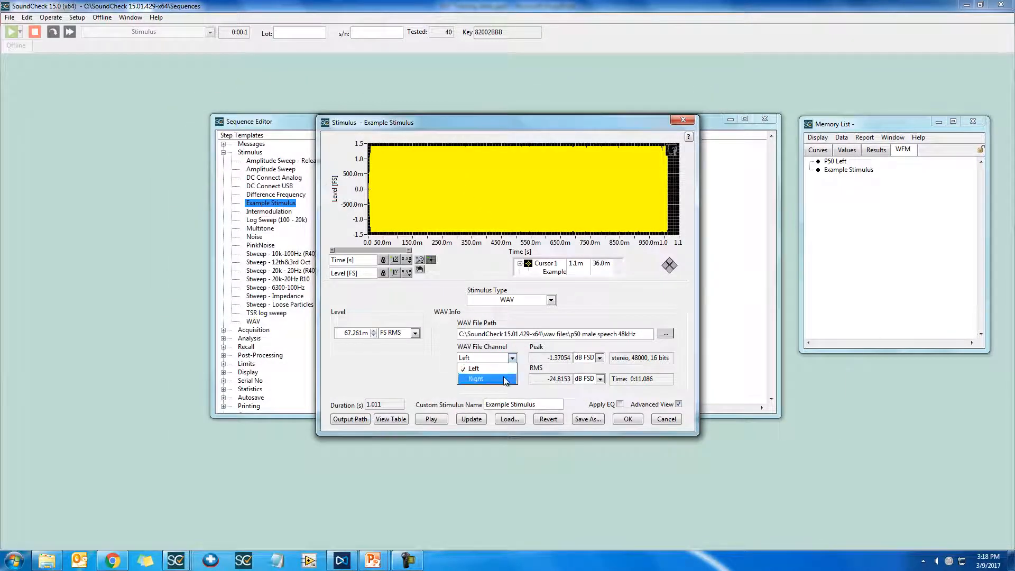
pyautogui.click(505, 379)
pyautogui.click(469, 419)
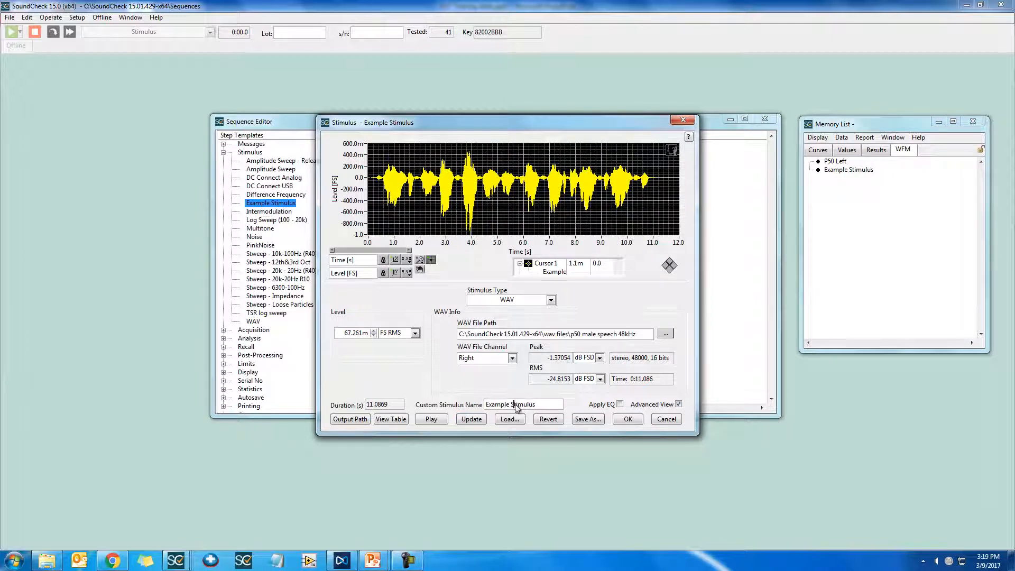
# Step: Set the custom stimulus name to P50 Right and accept the stimulus settings
pyautogui.moveTo(537, 404); pyautogui.dragTo(473, 402)
pyautogui.write('P50 Right')
pyautogui.click(628, 419)
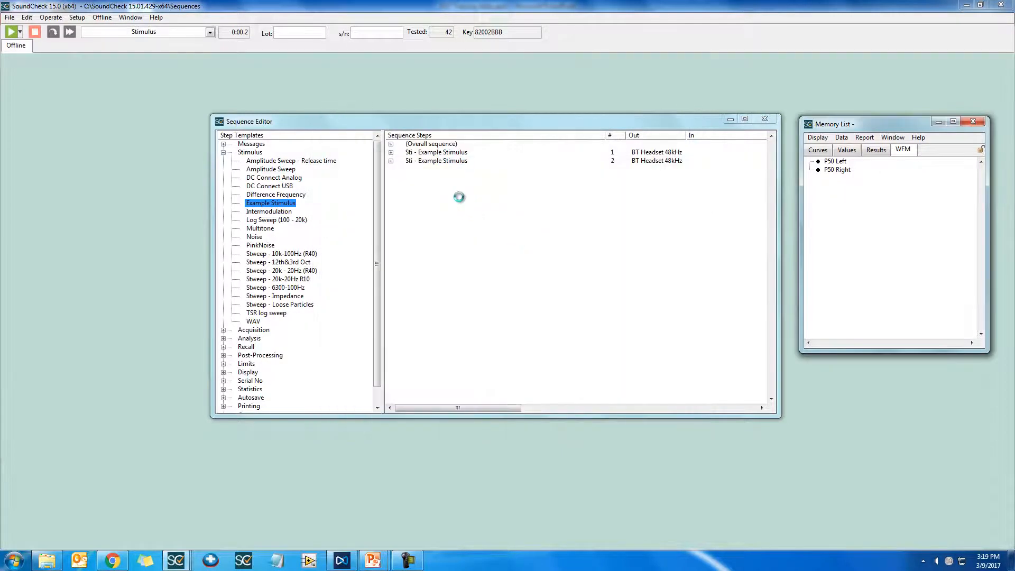